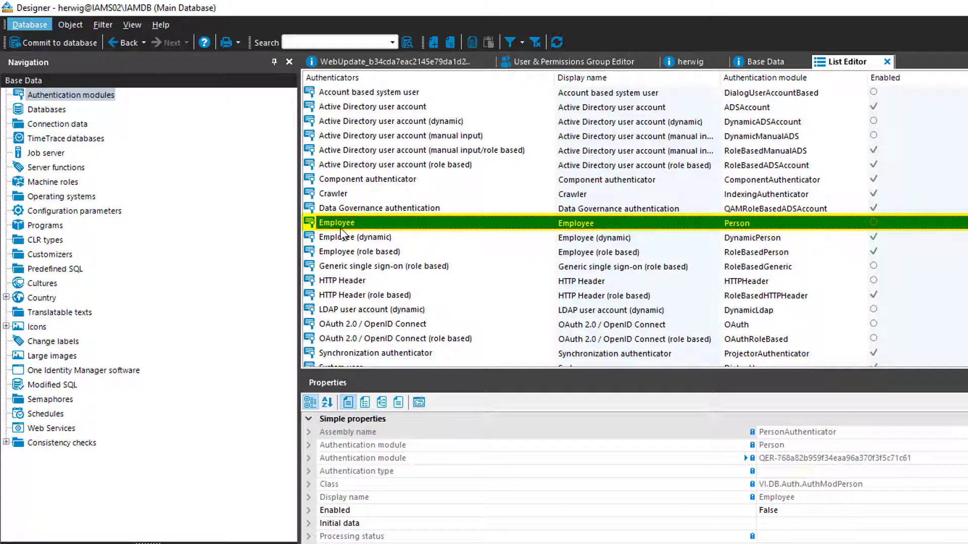
Set the Employee authentication module's Enabled property to True and start committing to the database
left_click(884, 237)
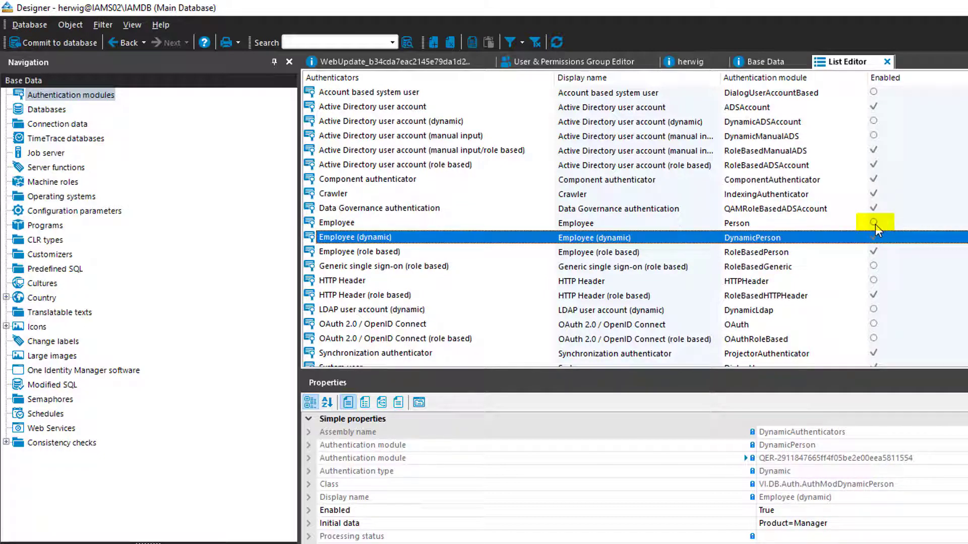
left_click(875, 223)
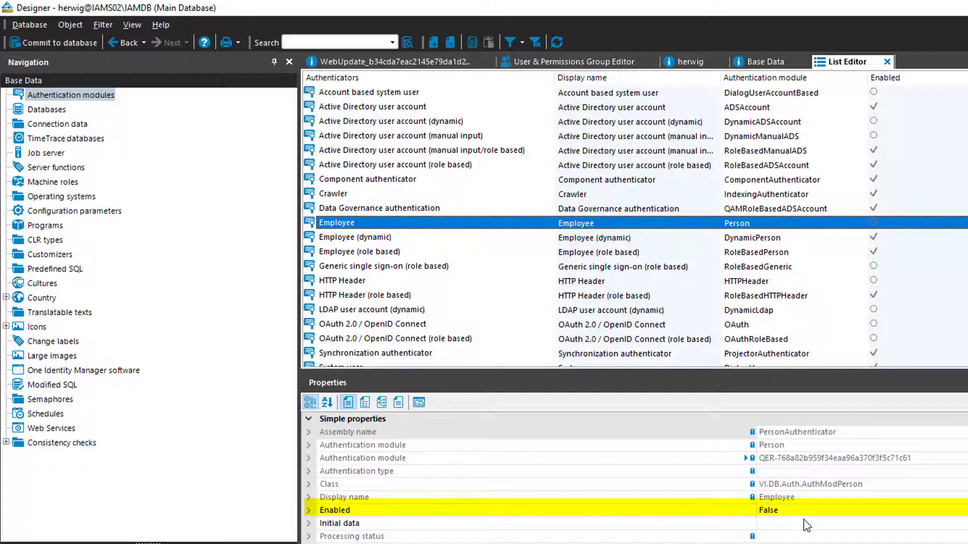
left_click(755, 511)
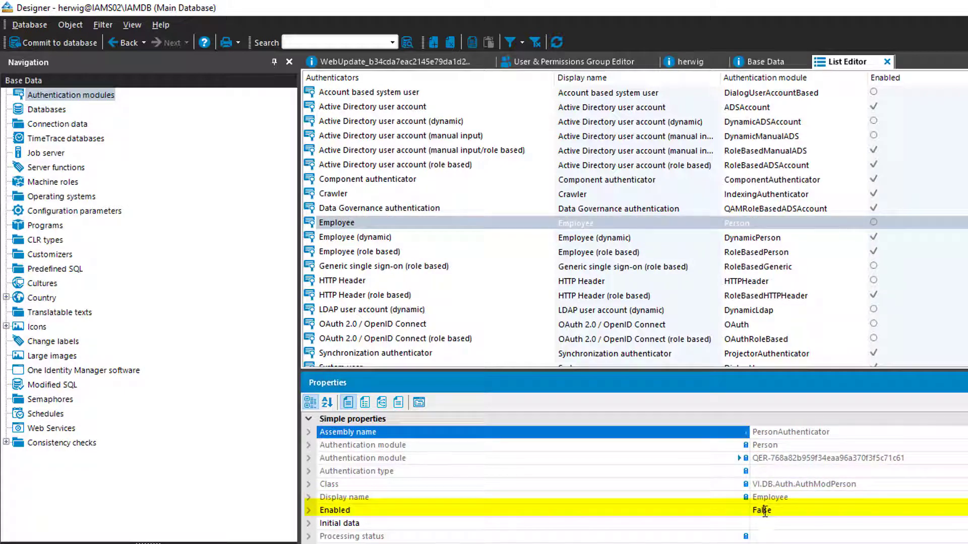
double_click(765, 514)
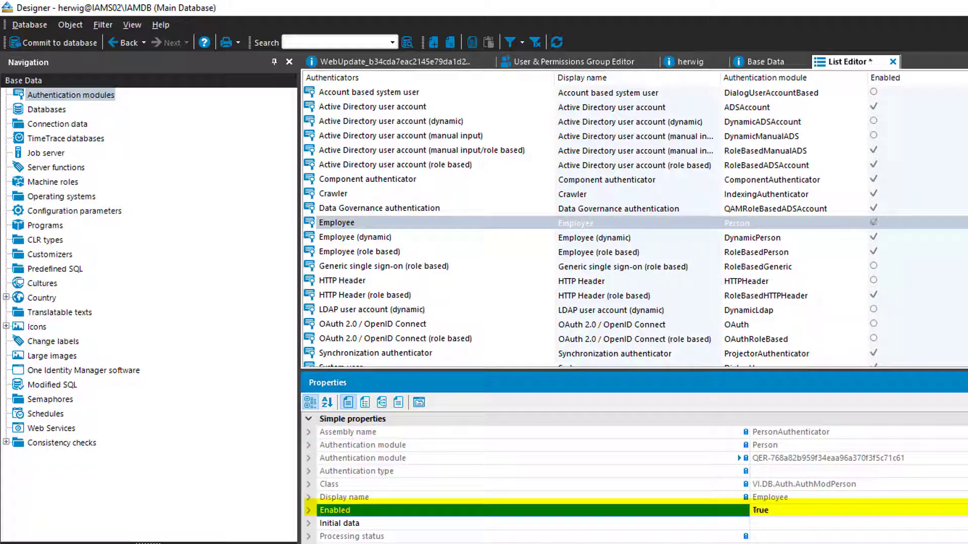
left_click(38, 42)
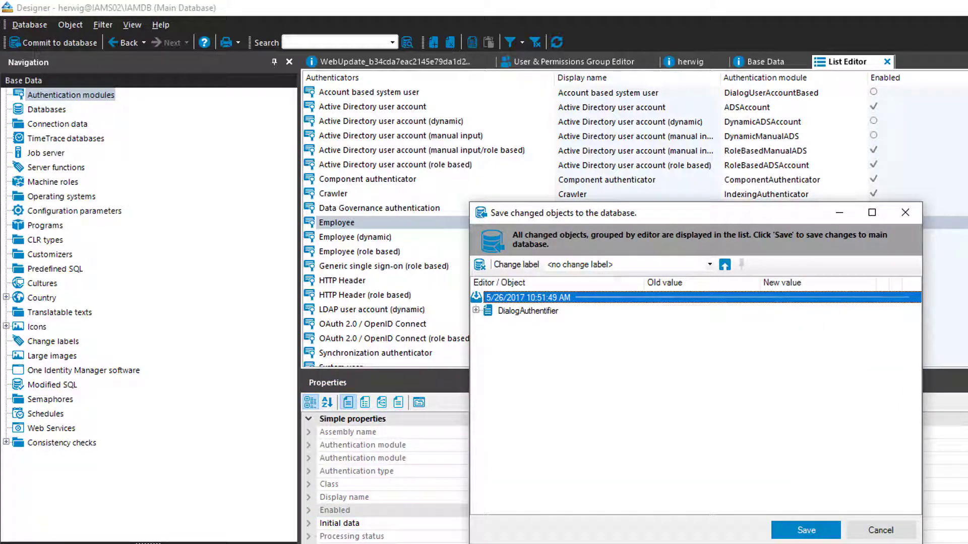
Save the Employee module change in the 'Save changed objects to the database' dialog
left_click(806, 530)
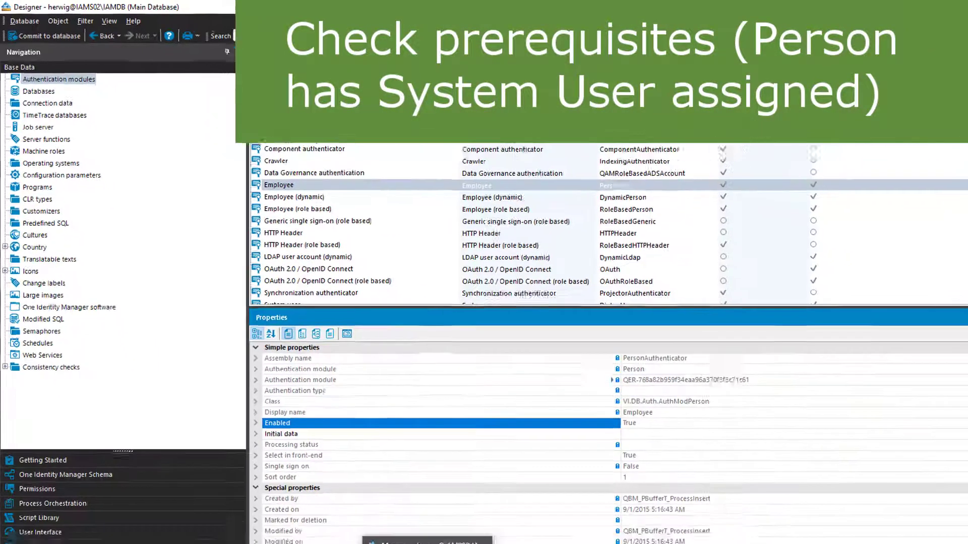
Bring the Manager window to the front from the taskbar
mouse_move(368, 538)
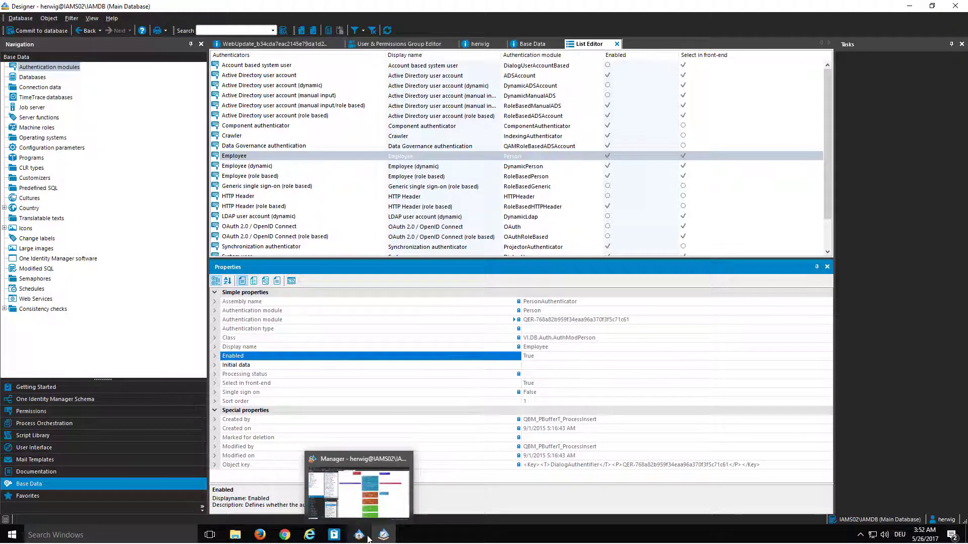
left_click(368, 538)
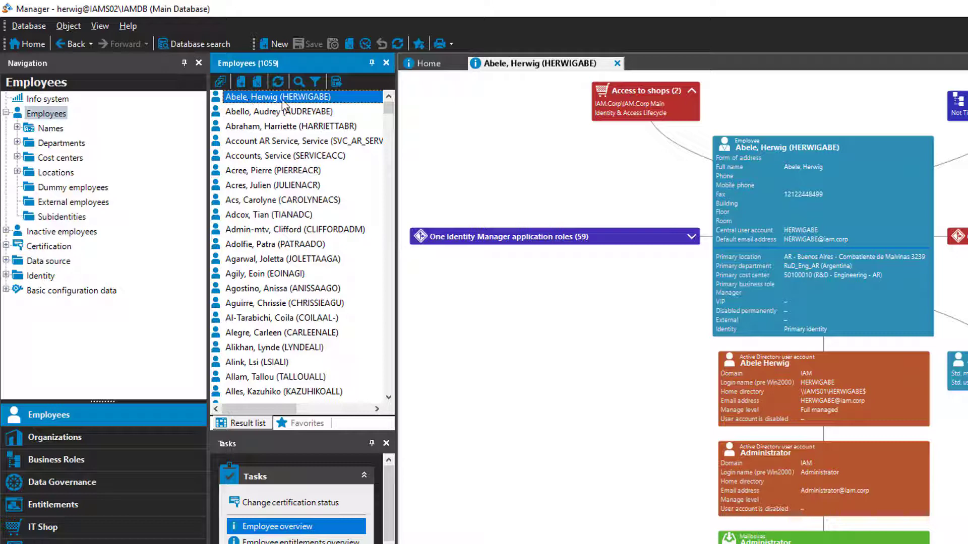
Open the employee's record and pick their system user on the Miscellaneous tab
double_click(834, 159)
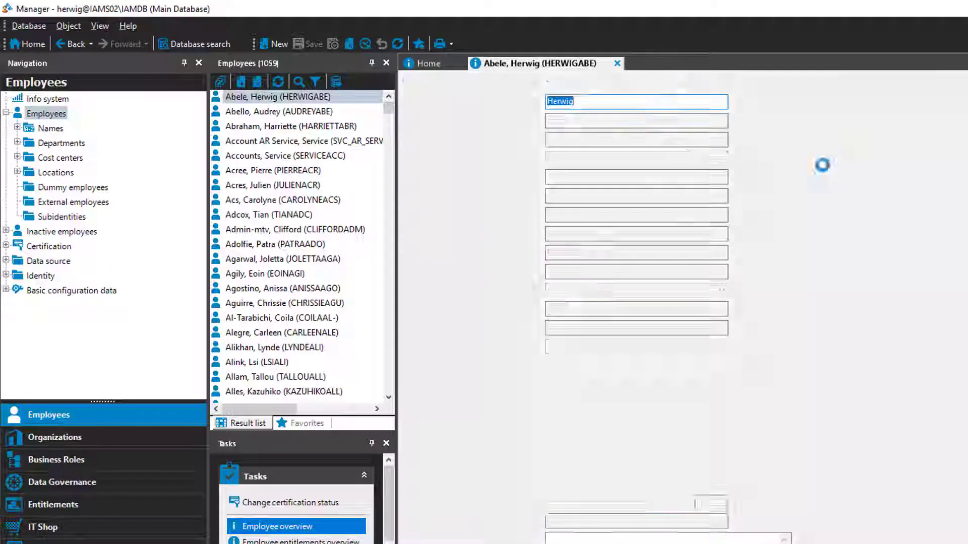
left_click(714, 79)
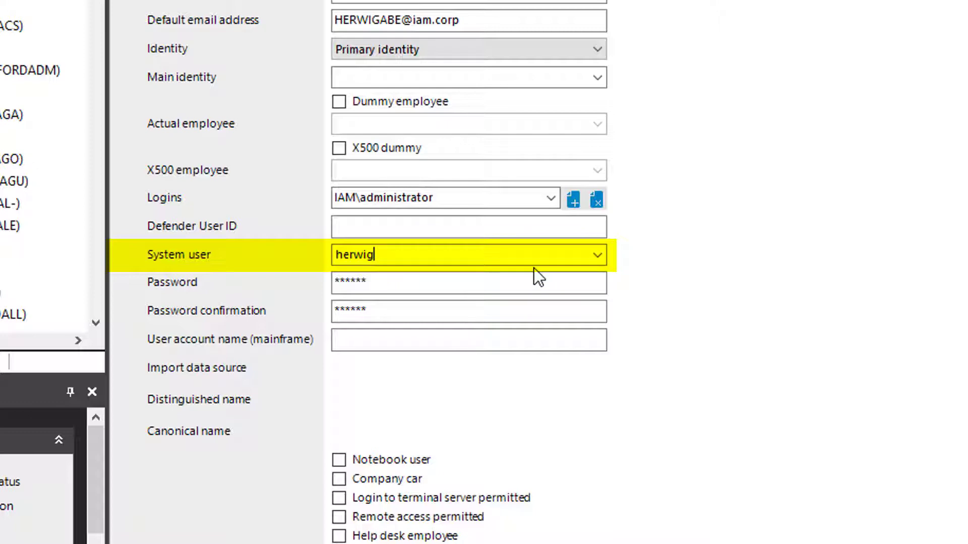
left_click(605, 250)
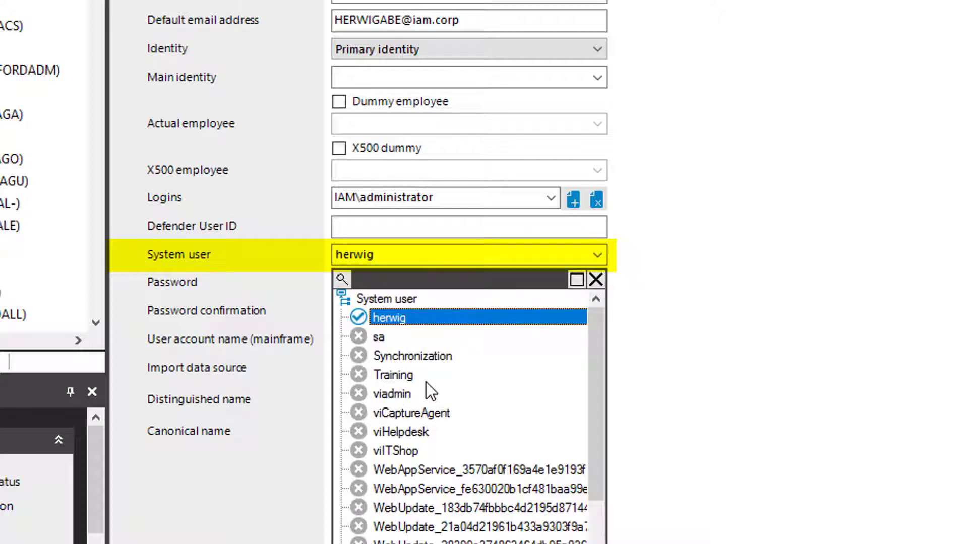
left_click(404, 254)
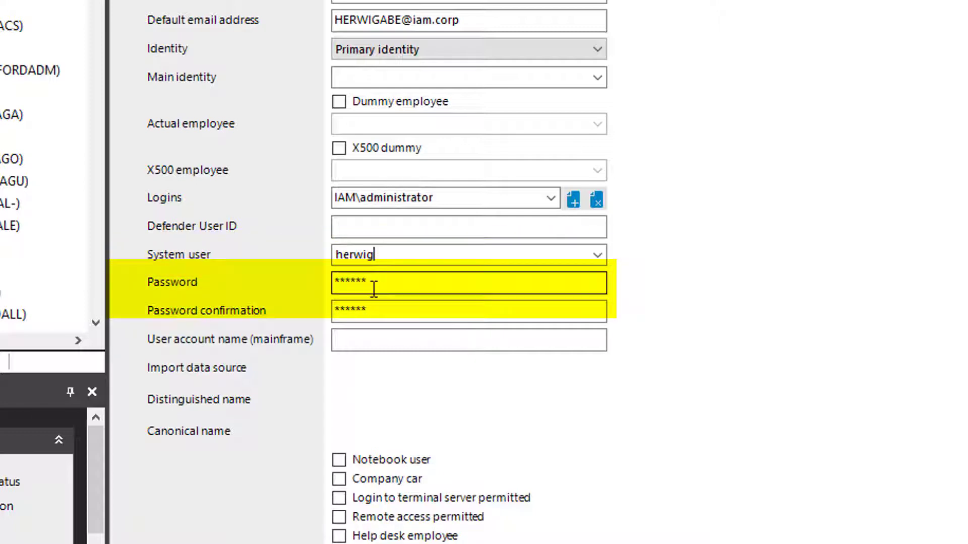
Enter the employee's new password in Password and Password confirmation
left_click(393, 282)
type("*********")
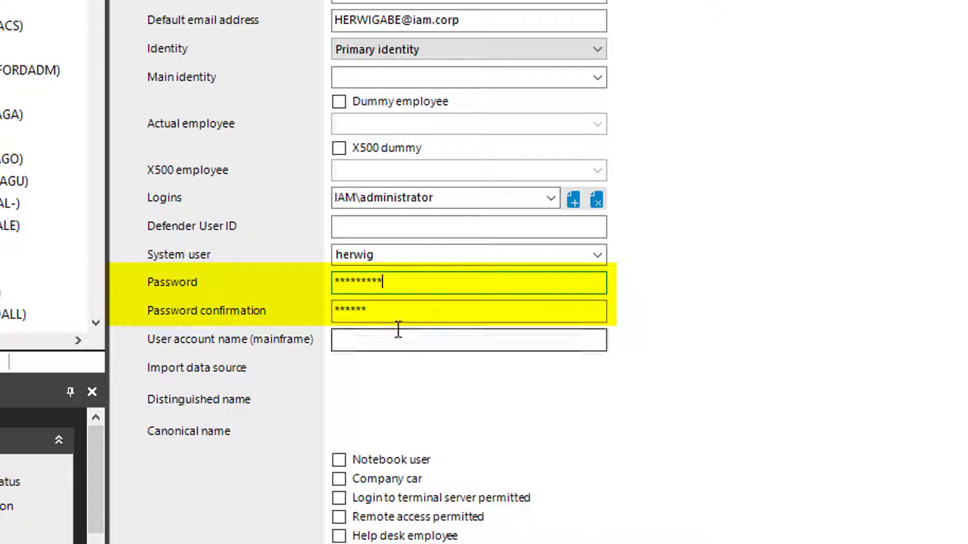
left_click(398, 312)
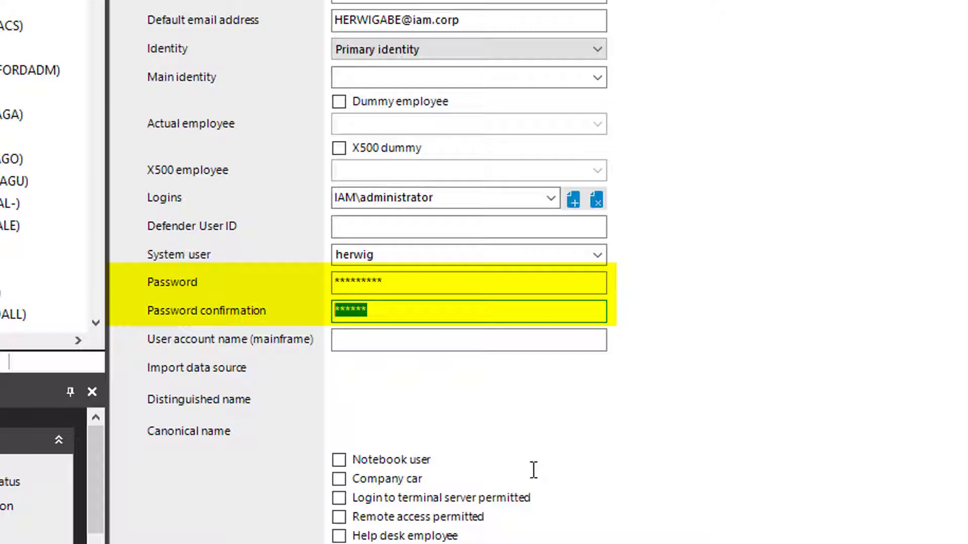
type("*********")
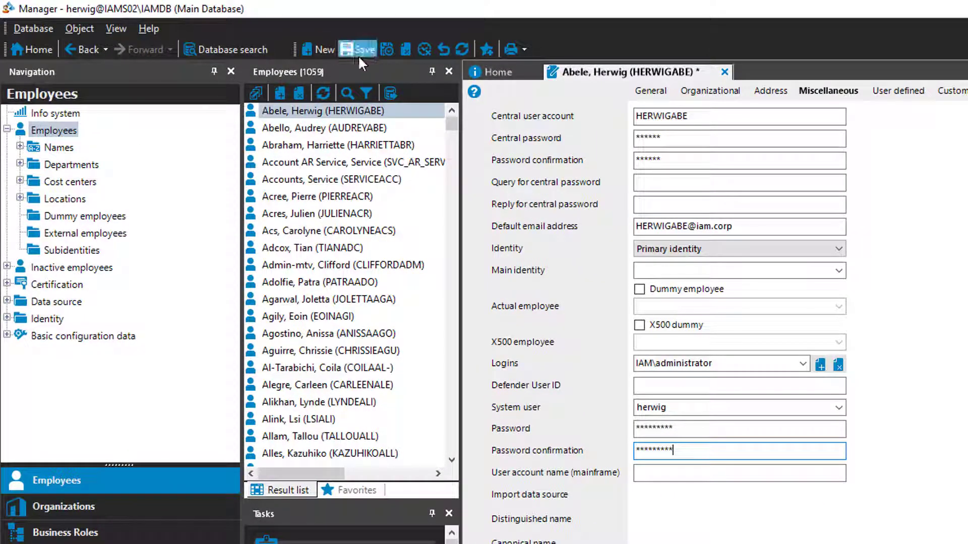
Save the employee and choose Employee as the login authentication method
left_click(359, 52)
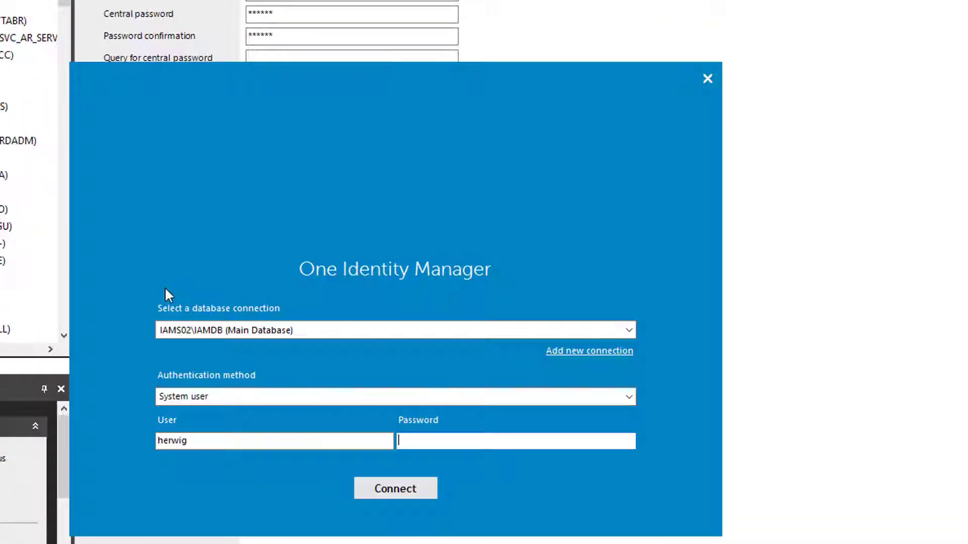
left_click(242, 400)
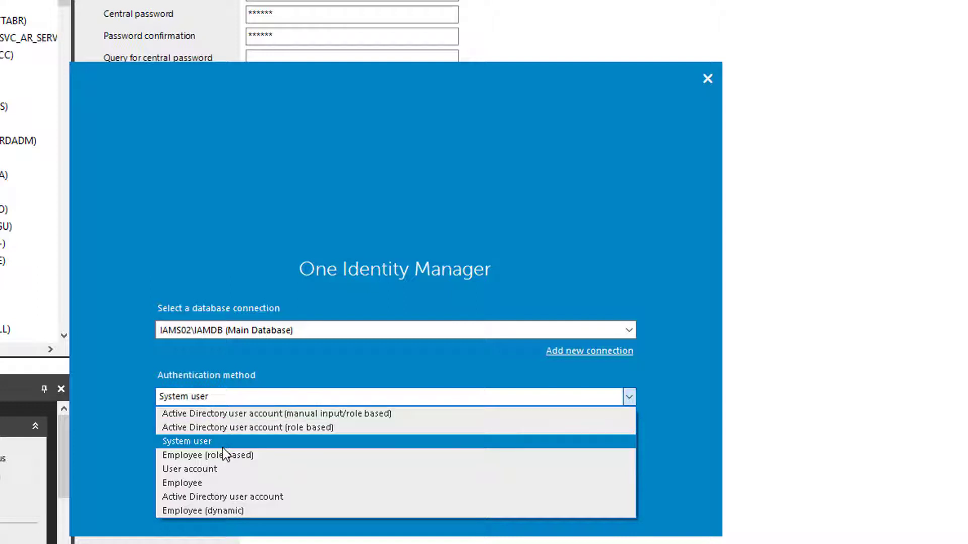
left_click(192, 483)
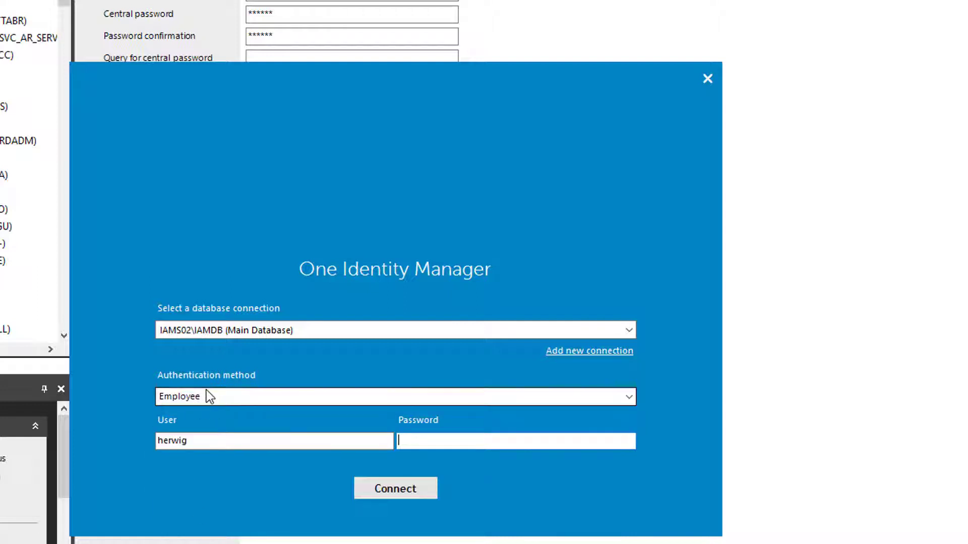
Connect with the employee's central user account name and password
double_click(203, 440)
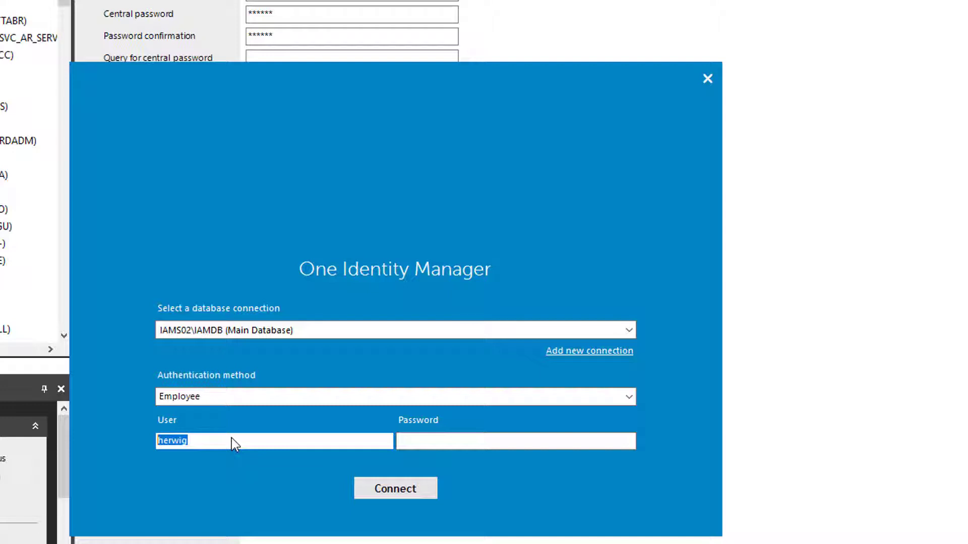
type("hger")
key("BackSpace")
key("BackSpace")
key("BackSpace")
key("BackSpace")
key("Tab")
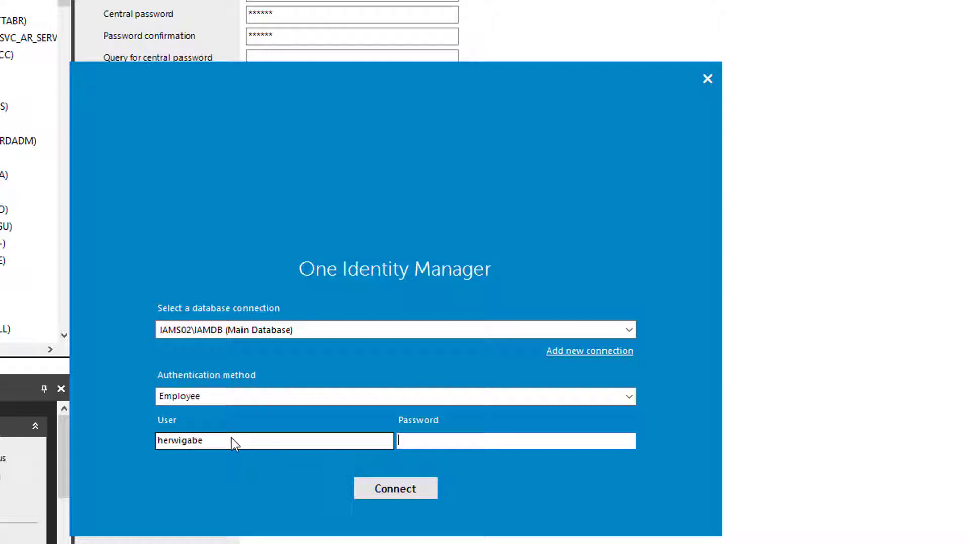
type("*********")
left_click(409, 488)
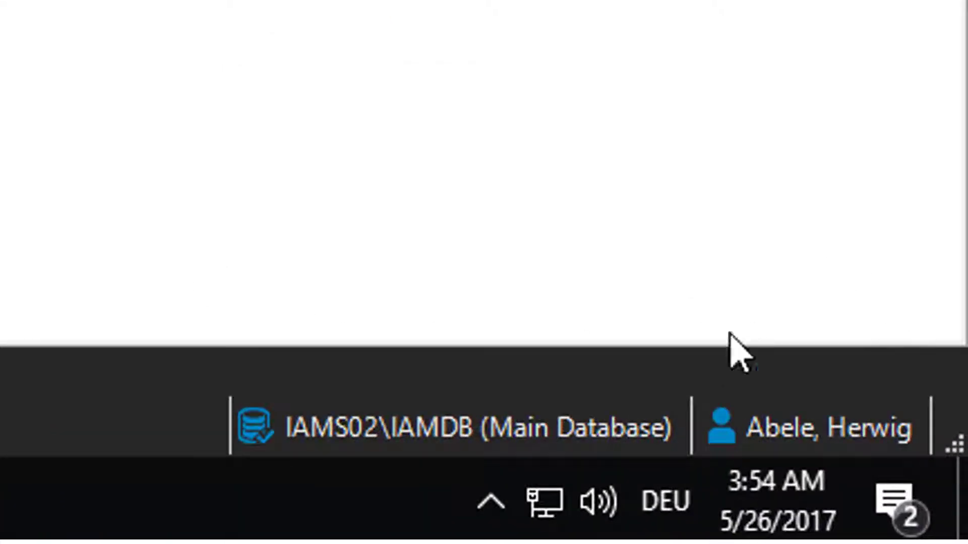
In the Current user details, select the full Employee UID (UserUID) value to copy
mouse_move(819, 427)
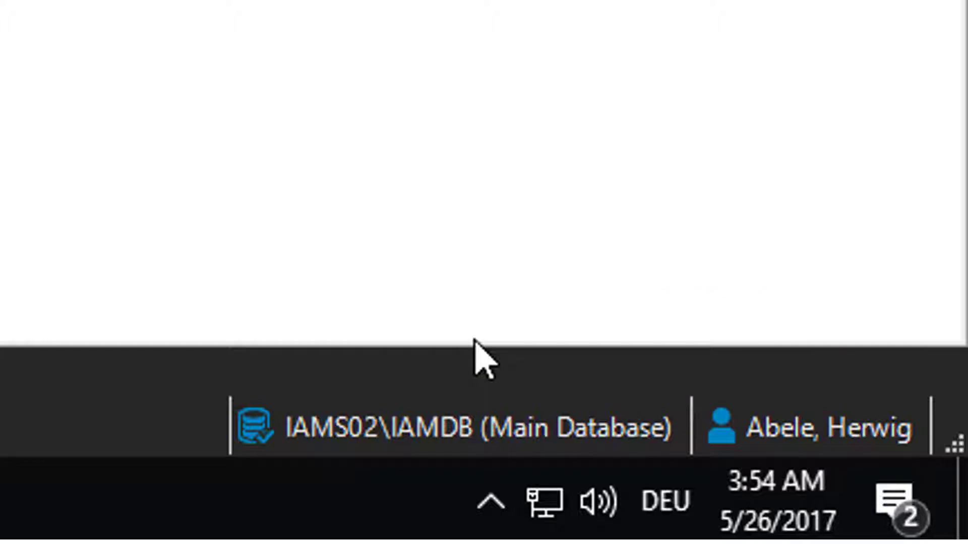
mouse_move(762, 436)
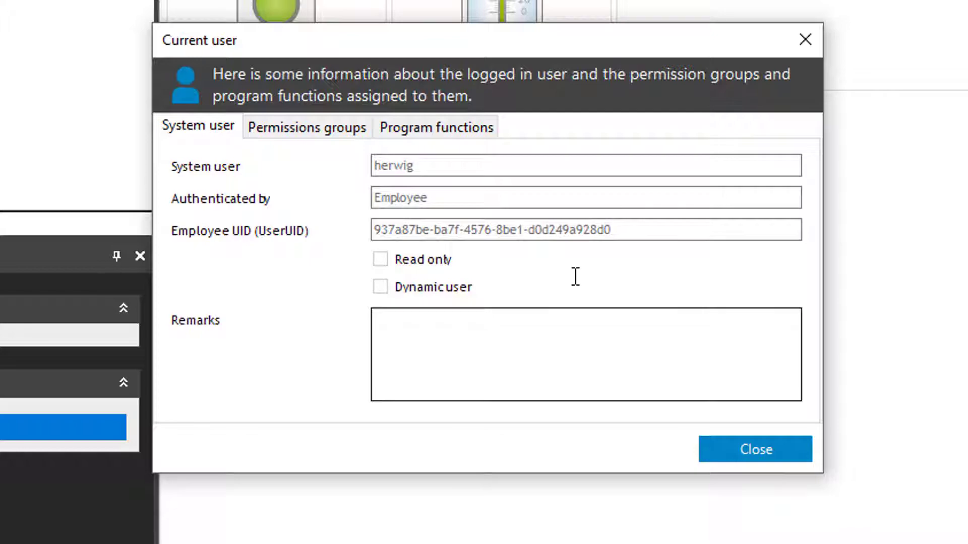
left_click(638, 229)
left_click_drag(638, 229, 335, 214)
key("ctrl+c")
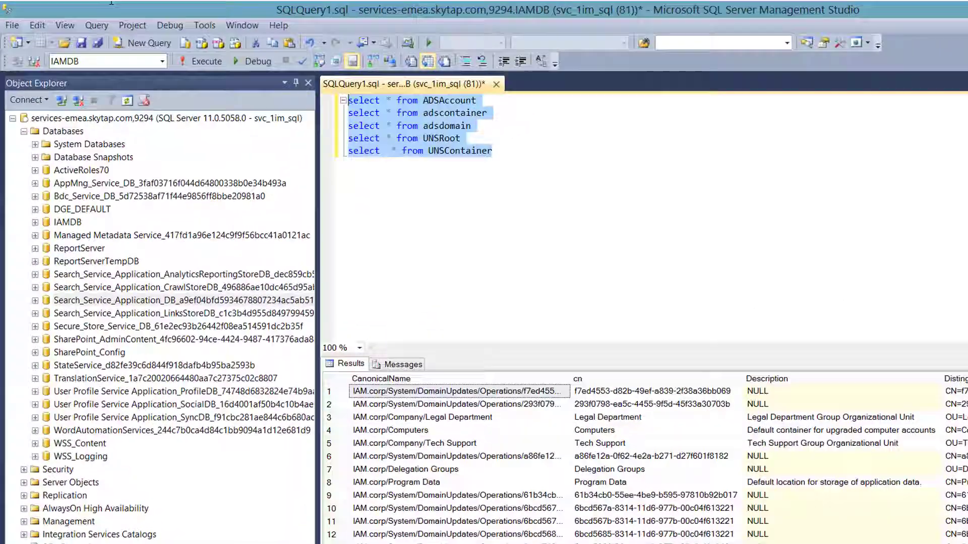
Run select * from person where uid_person='<copied UID>' to show the employee's row
type("select ")
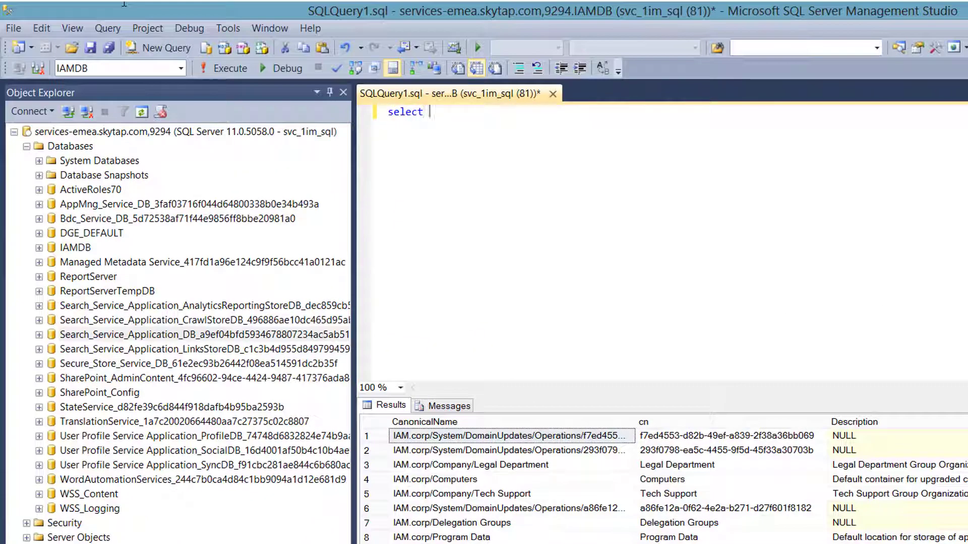
type("* from person ")
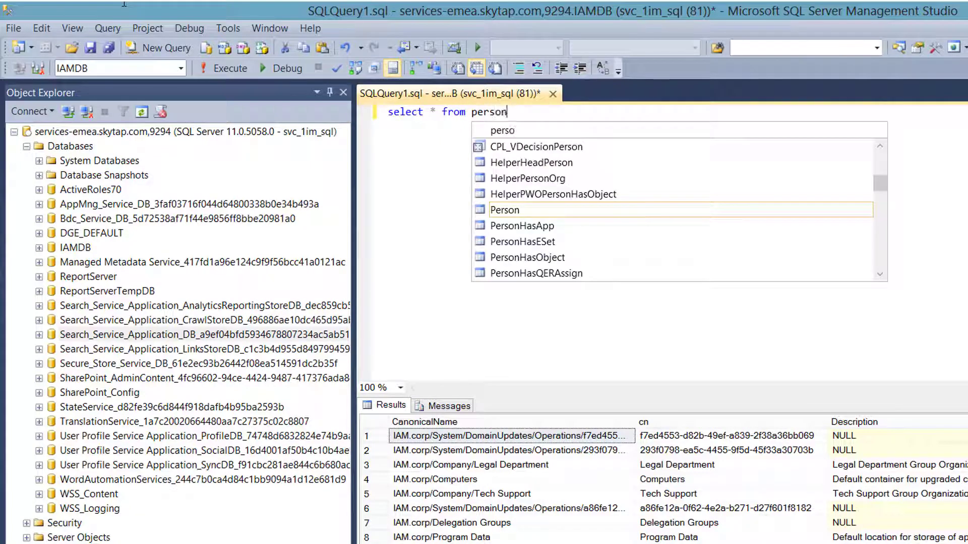
type("where uid")
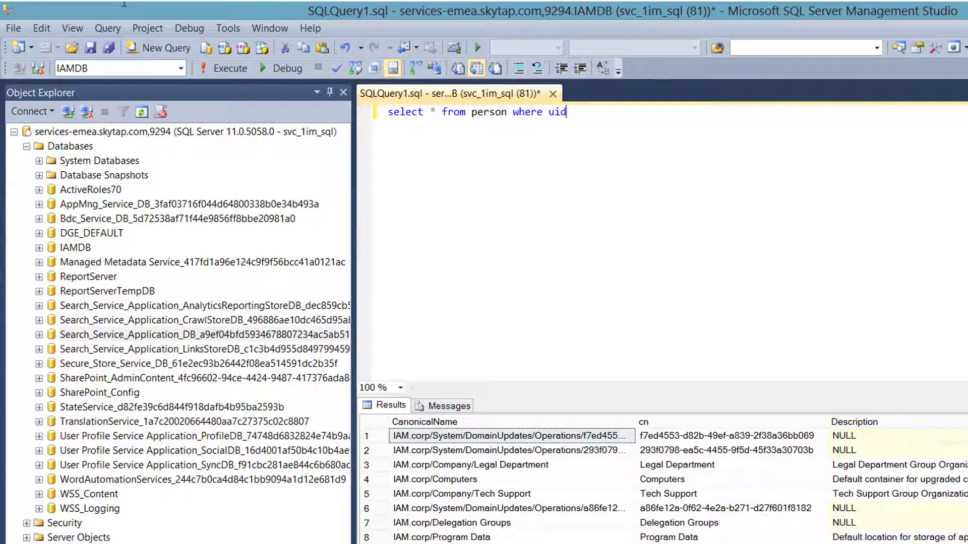
type("_person=''")
key("Left")
key("ctrl+v")
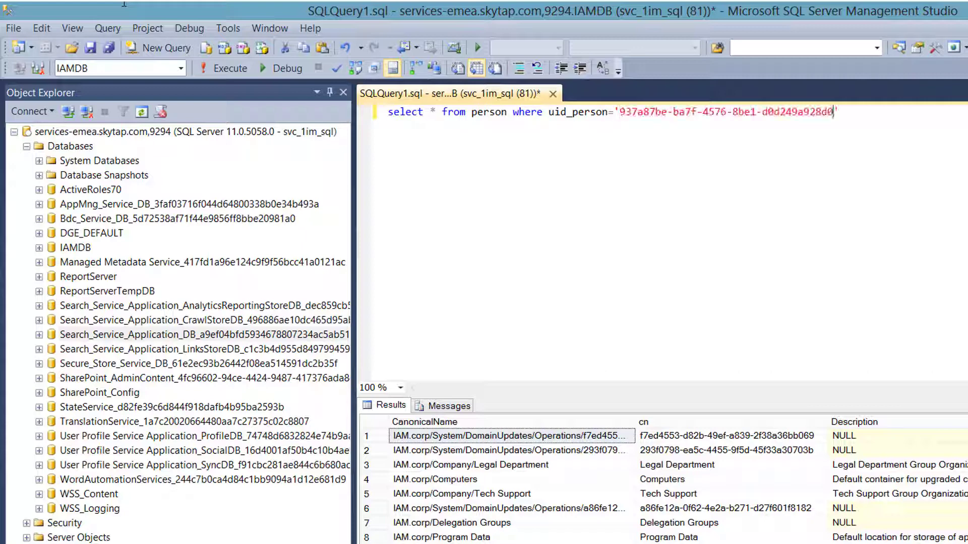
key("ctrl+a")
key("F5")
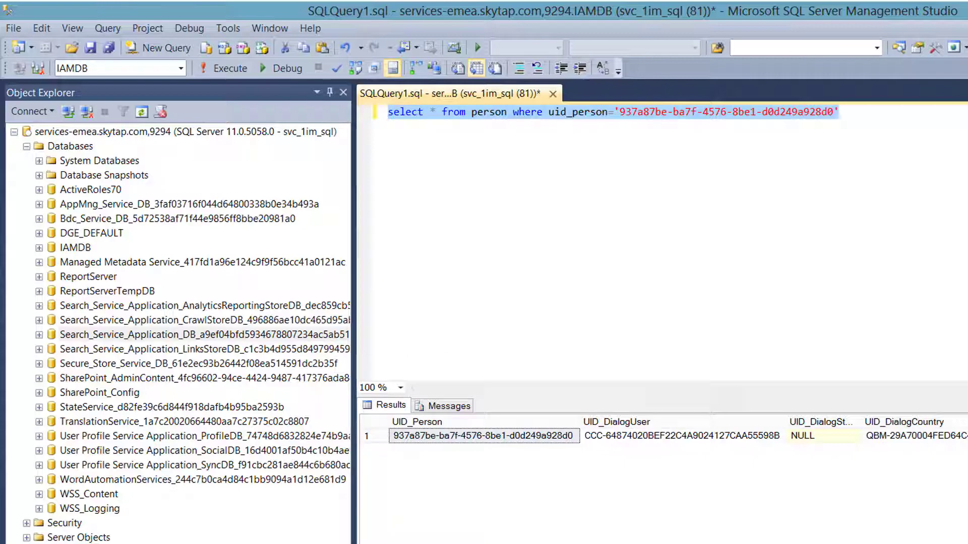
scroll(738, 476, "right", 5)
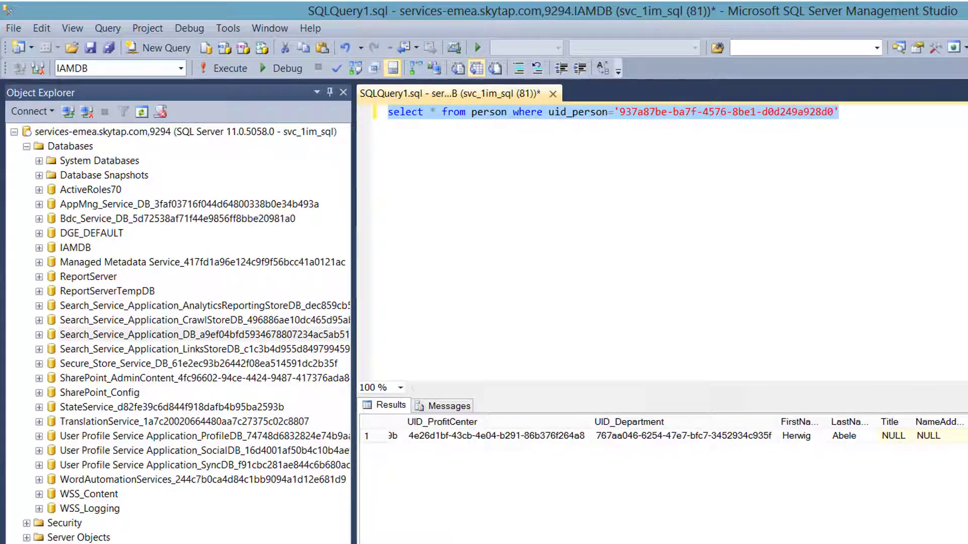